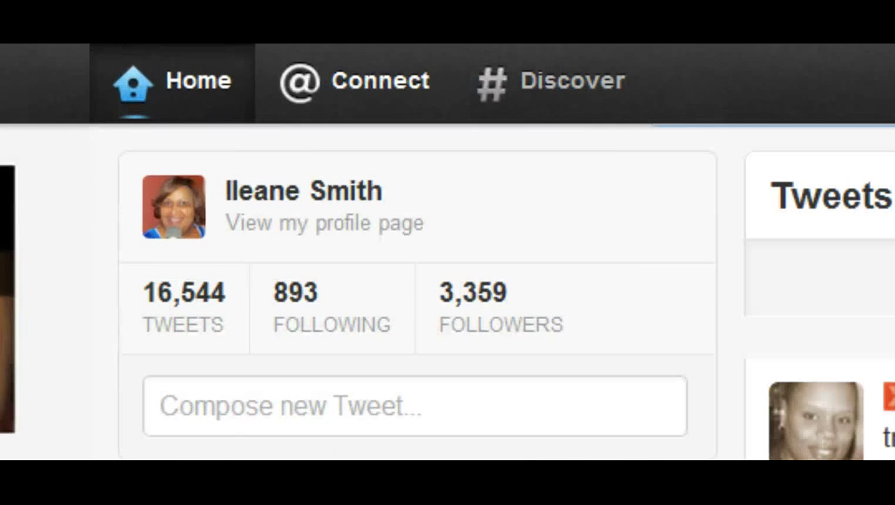
Step: Open Twitter's Connect page and look through the latest interactions
click(356, 82)
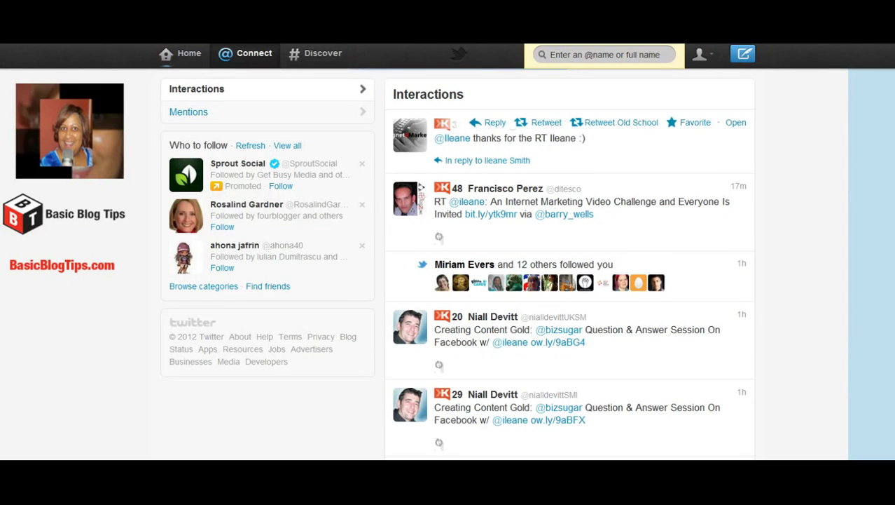
scroll(565, 281, down, 3)
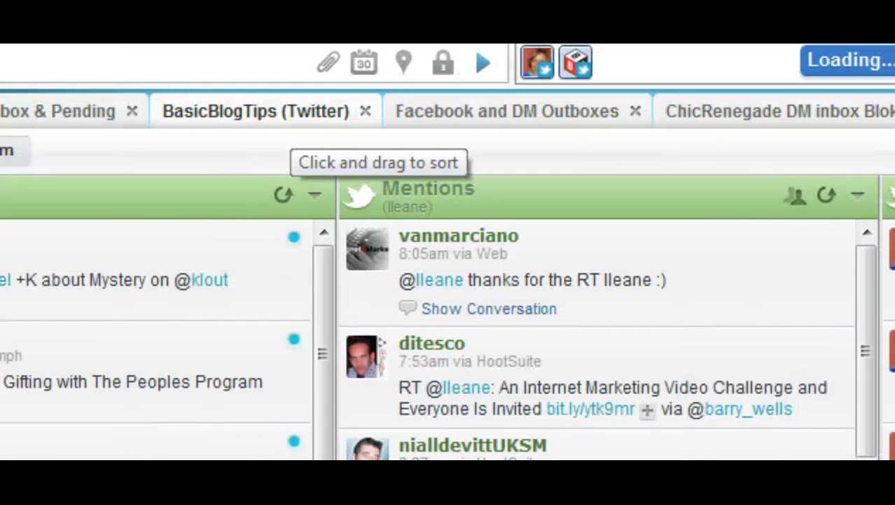
Step: In HootSuite, open the BasicBlogTips (Twitter) tab and create a Twitter Mentions stream for the personal profile
double_click(256, 110)
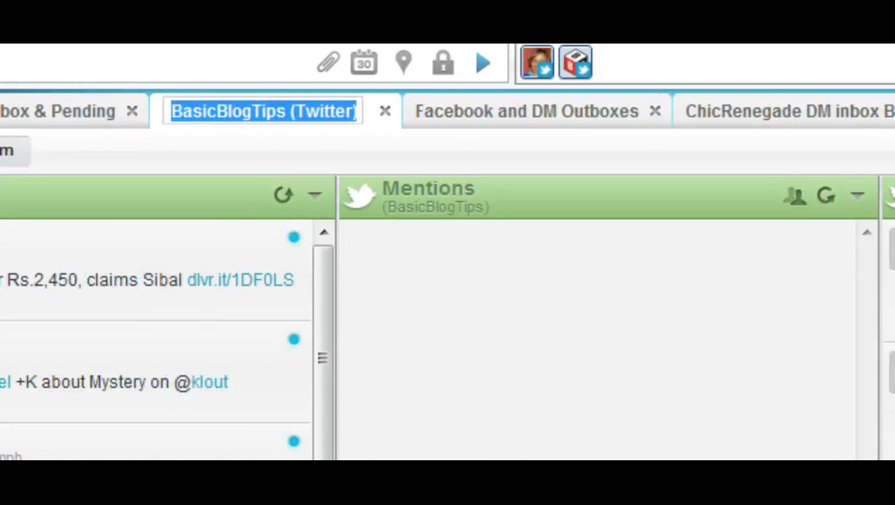
click(291, 139)
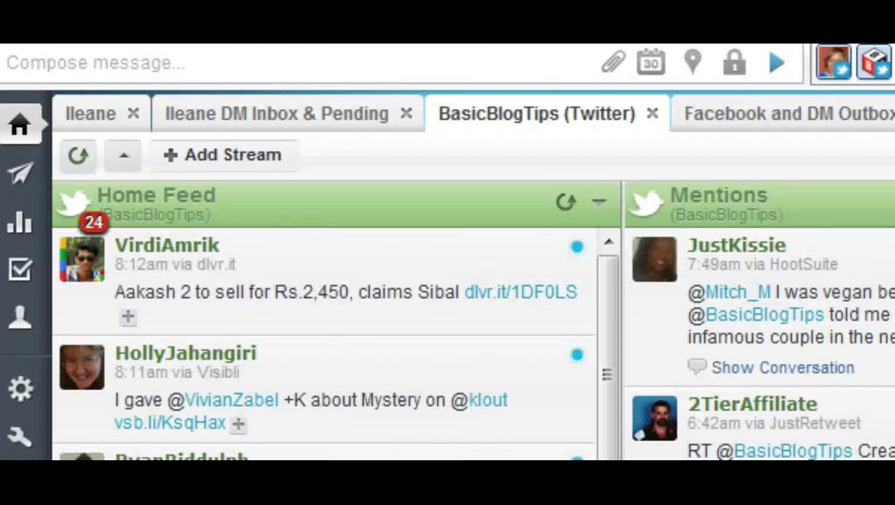
click(218, 151)
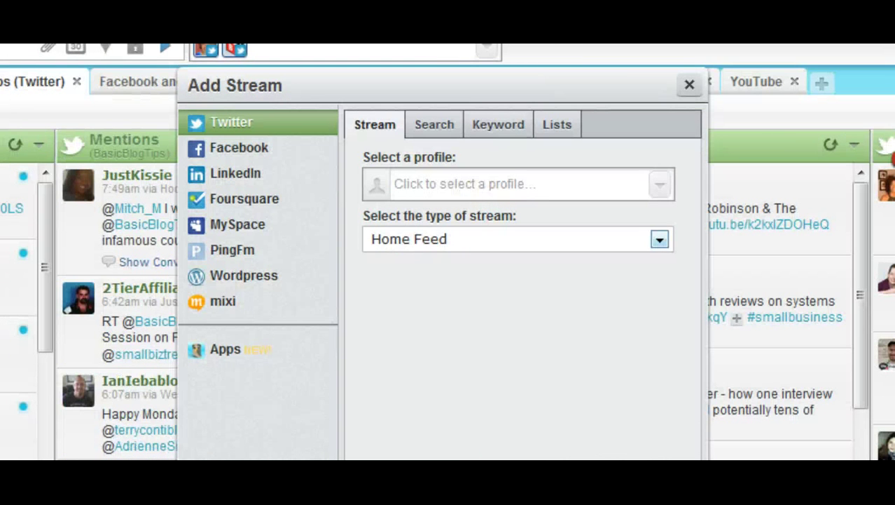
click(659, 239)
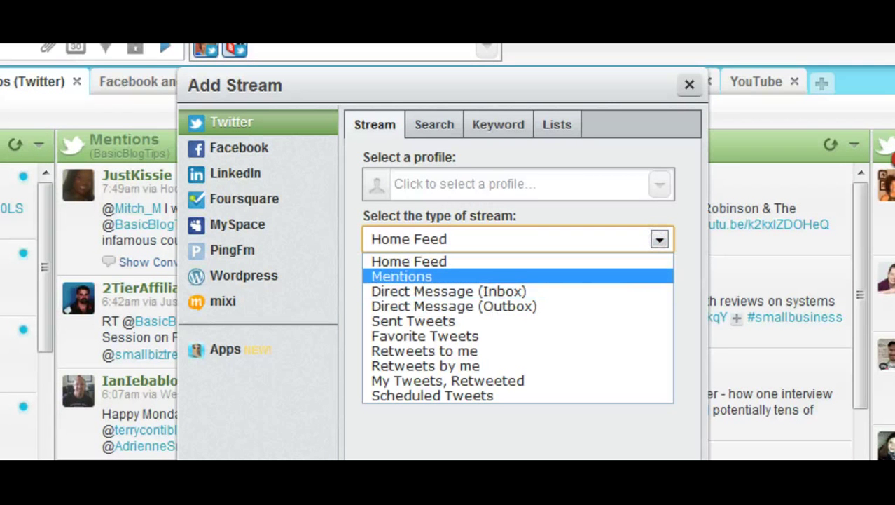
click(550, 276)
click(401, 184)
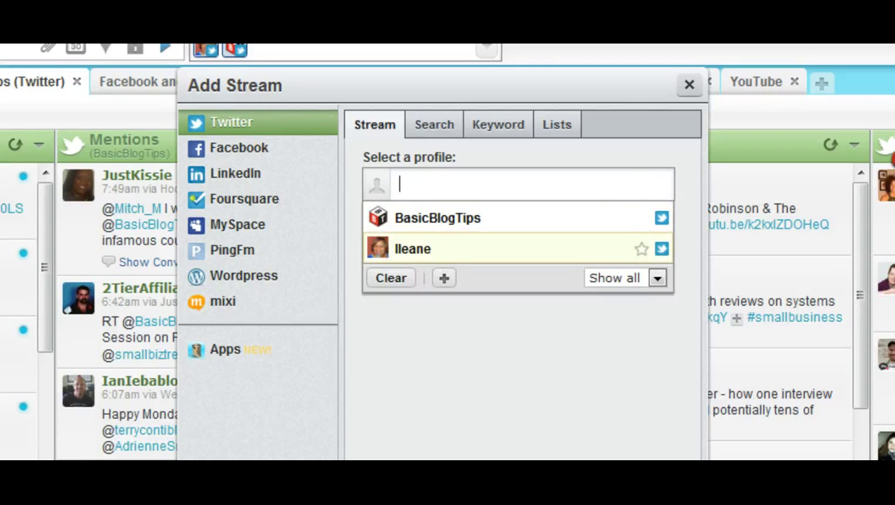
click(507, 242)
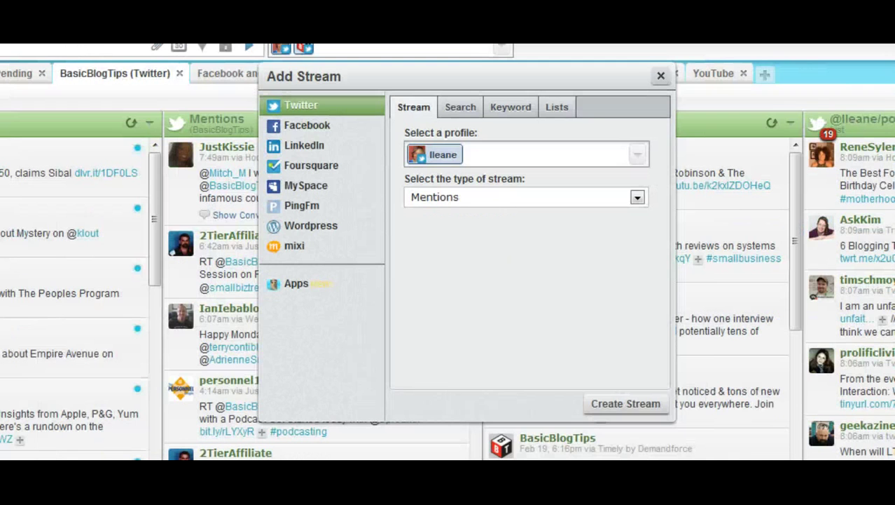
click(625, 402)
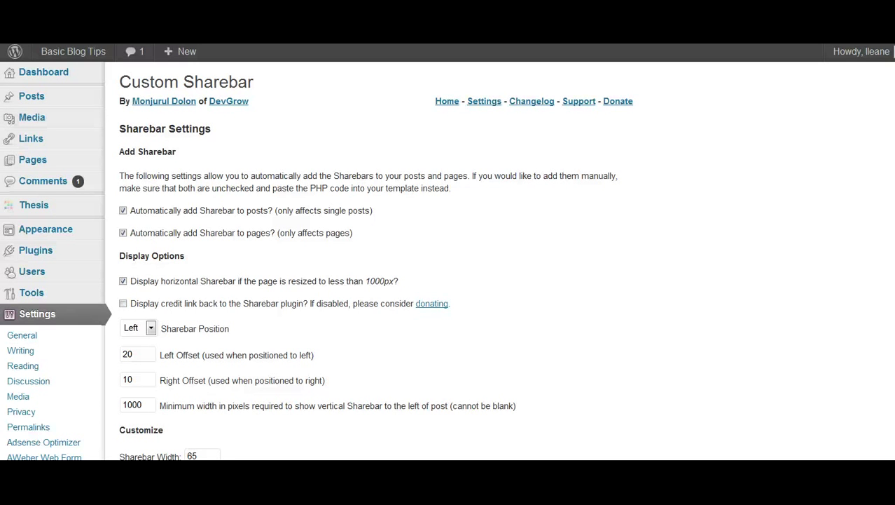
Step: Switch to the WordPress Custom Sharebar settings and review the automatic placement, display and customization options
scroll(42, 232, down, 3)
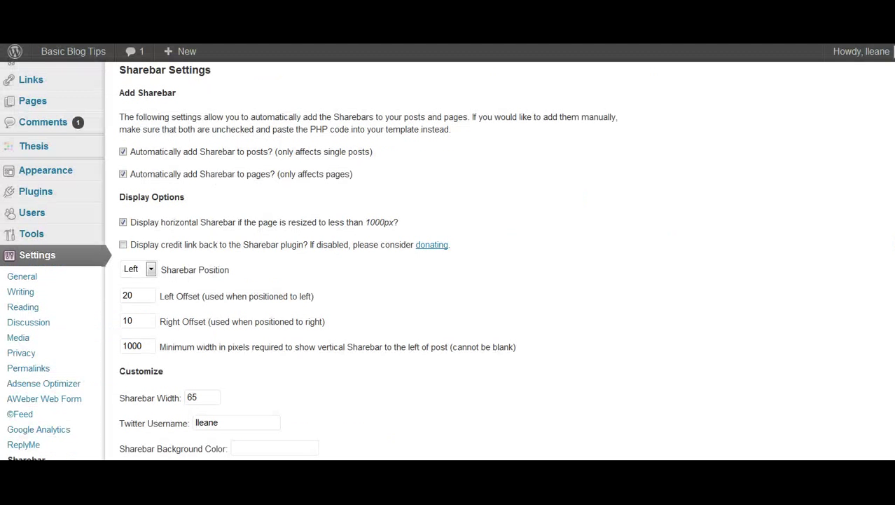
scroll(448, 259, up, 2)
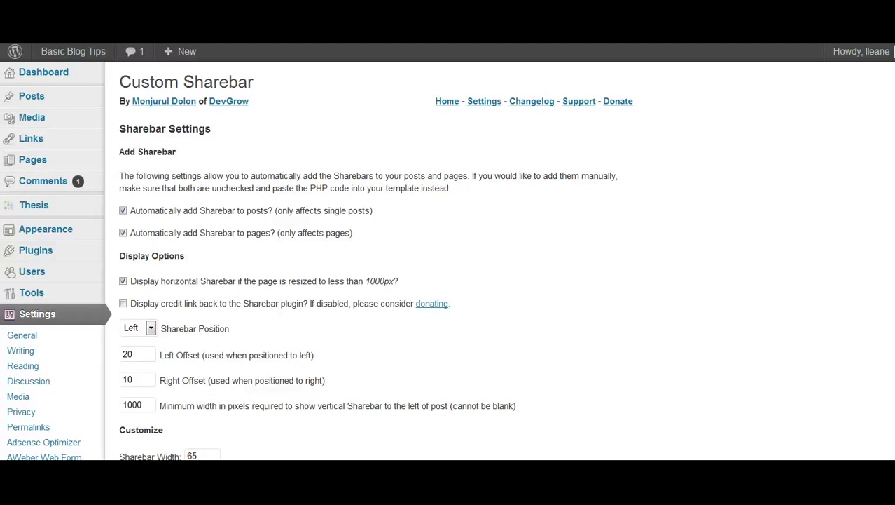
scroll(447, 259, down, 4)
scroll(448, 259, up, 1)
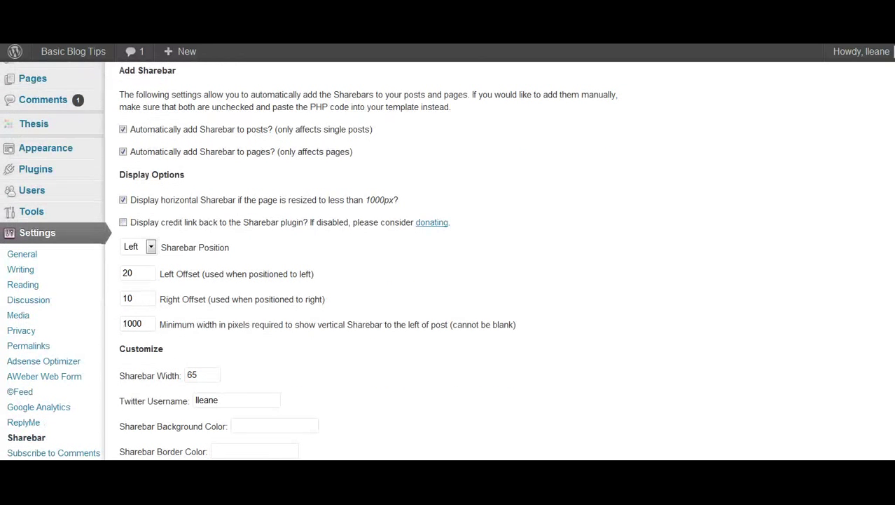
scroll(448, 260, down, 2)
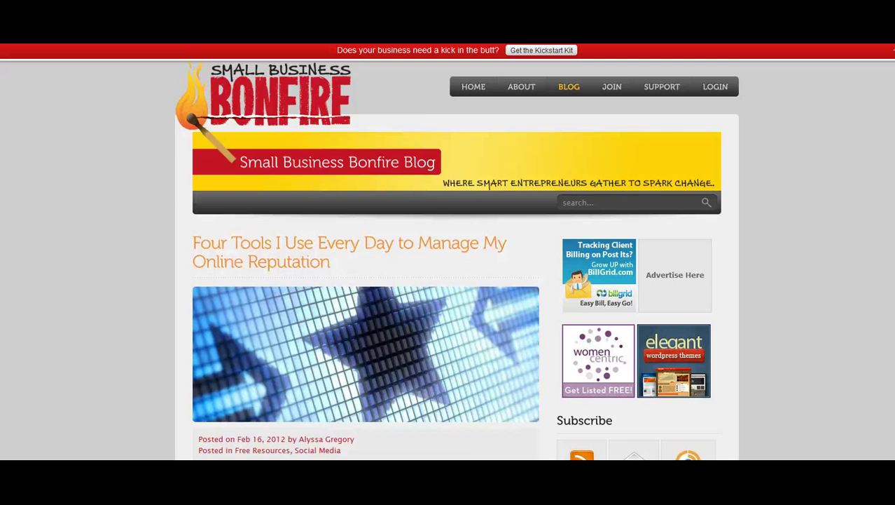
Step: Read the Small Business Bonfire post on four online reputation tools, including the Google Alerts, Hootsuite, Nutshellmail and Reputation.com sections
scroll(449, 259, down, 10)
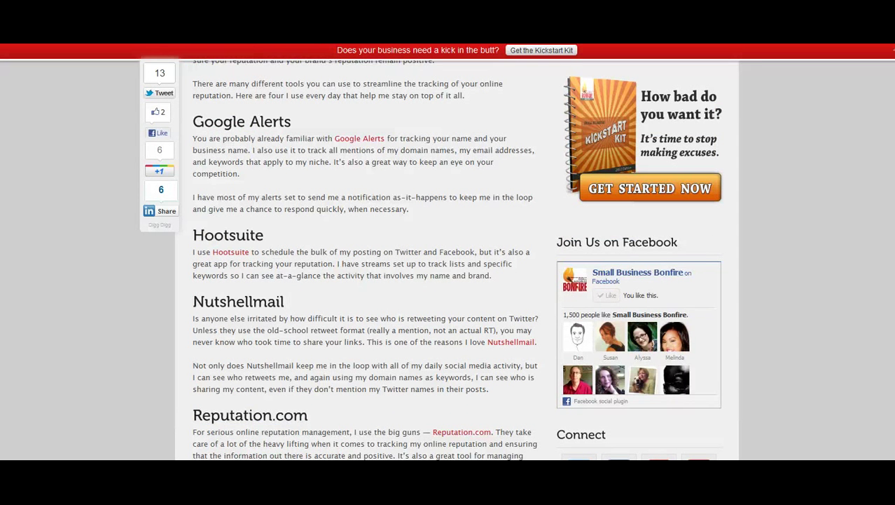
scroll(448, 260, up, 4)
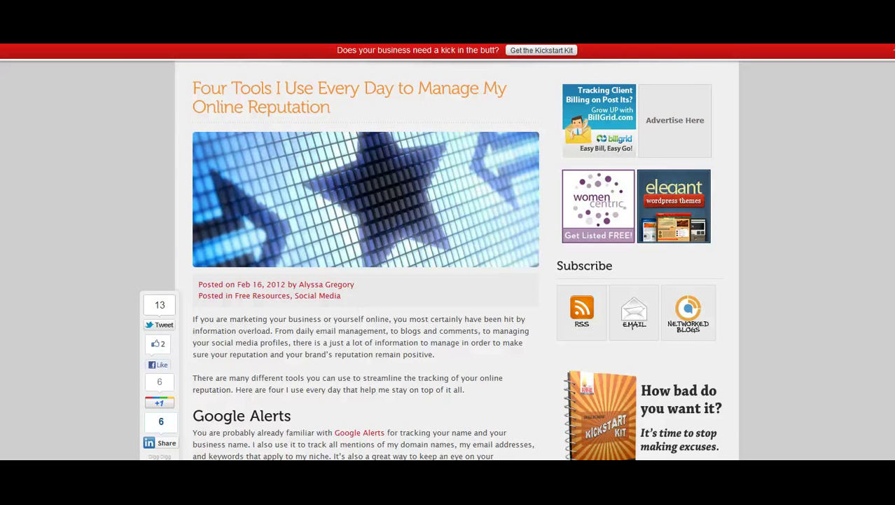
scroll(449, 259, down, 3)
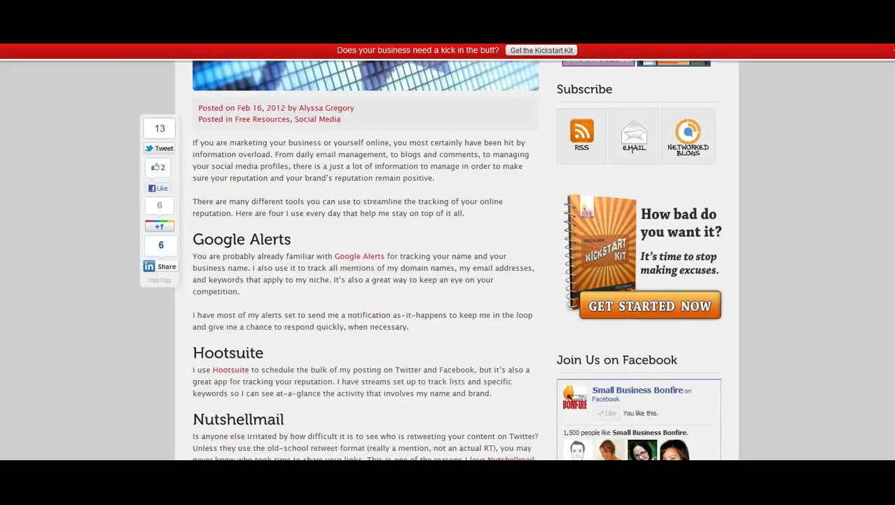
scroll(448, 259, down, 2)
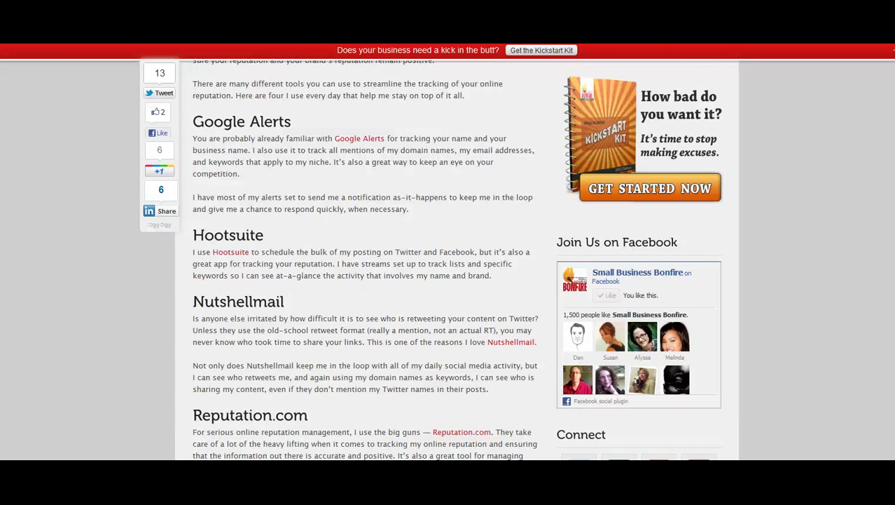
scroll(449, 260, down, 2)
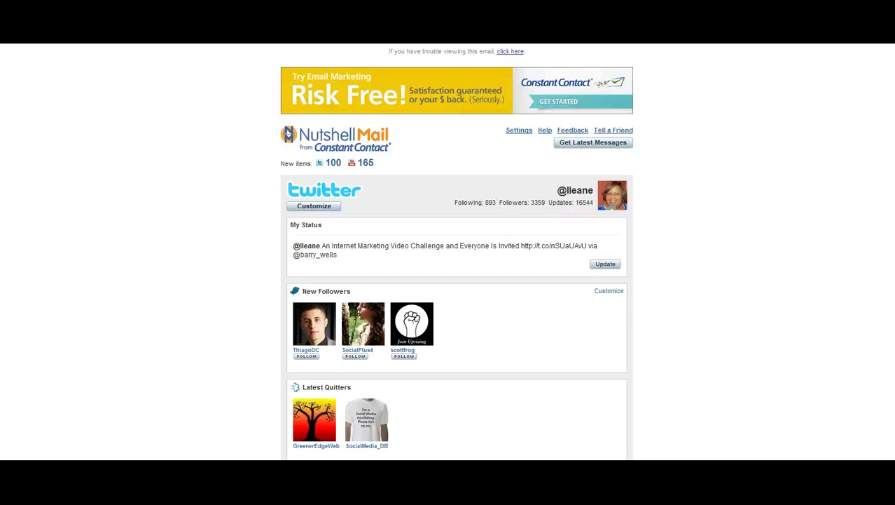
Step: Switch to the NutshellMail digest and examine the Twitter status, new followers, latest quitters, and replies and mentions
scroll(457, 280, down, 2)
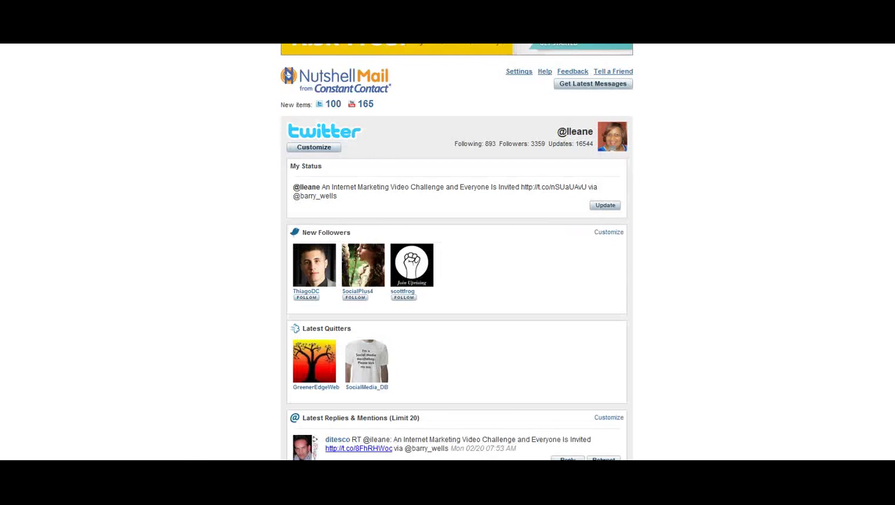
scroll(457, 280, down, 2)
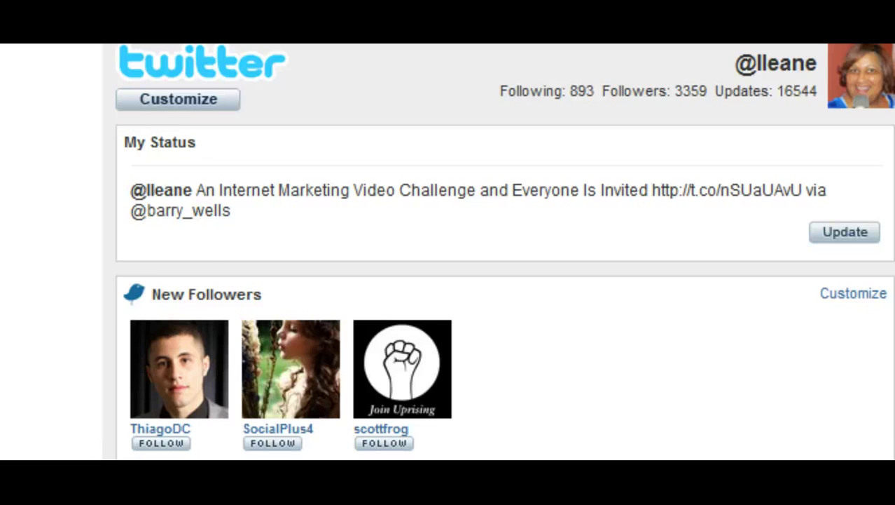
scroll(505, 253, down, 4)
scroll(505, 253, down, 2)
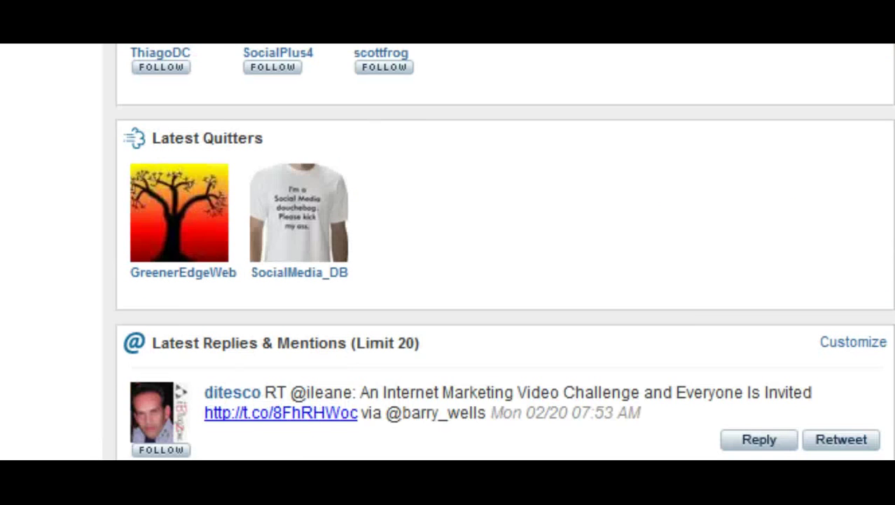
scroll(505, 252, down, 2)
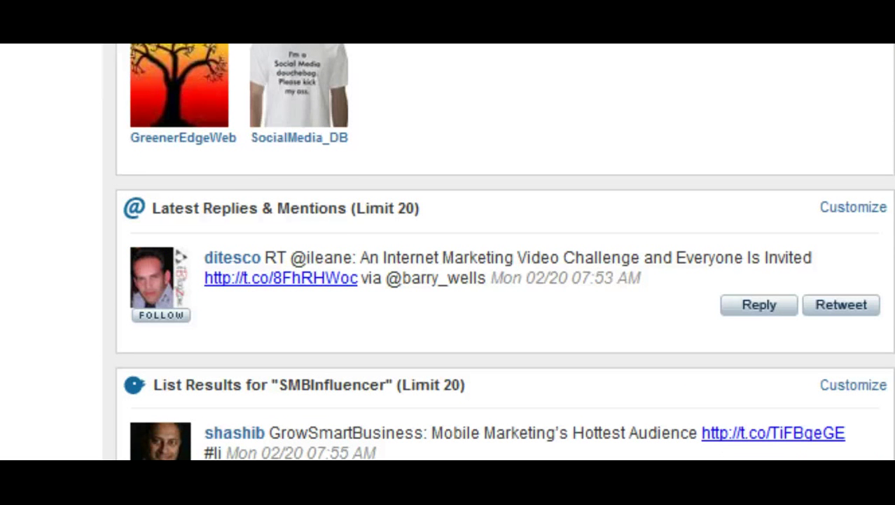
Step: Examine the digest's Twitter list results, from the SMBInfluencer list through the Blokube, hootsuite group and BlogEngage lists
scroll(504, 253, down, 4)
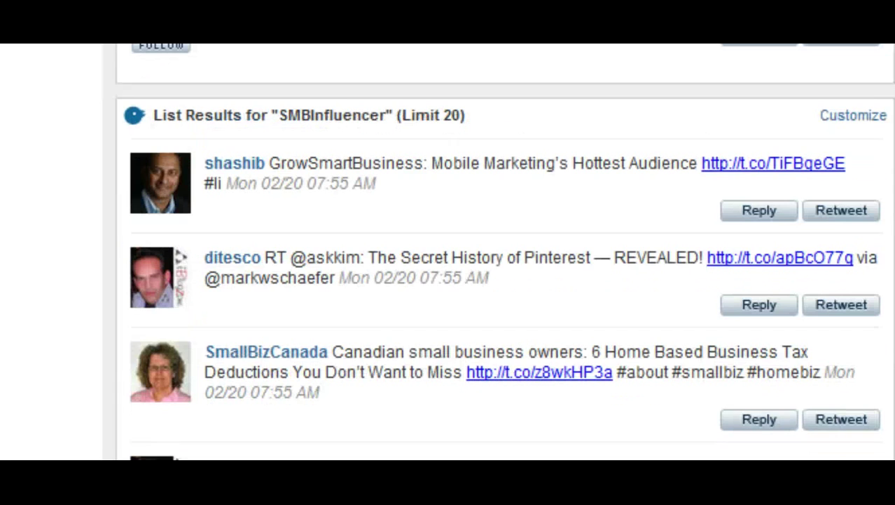
scroll(504, 252, down, 2)
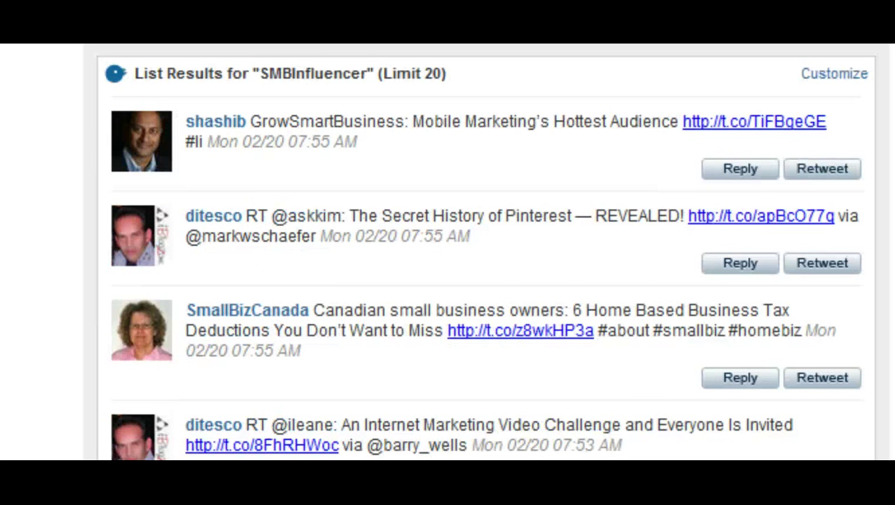
scroll(483, 253, down, 2)
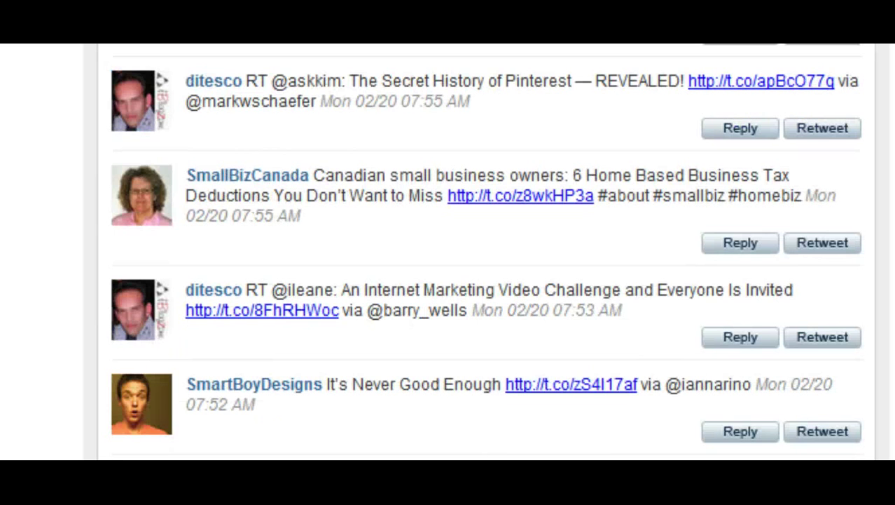
scroll(483, 252, down, 2)
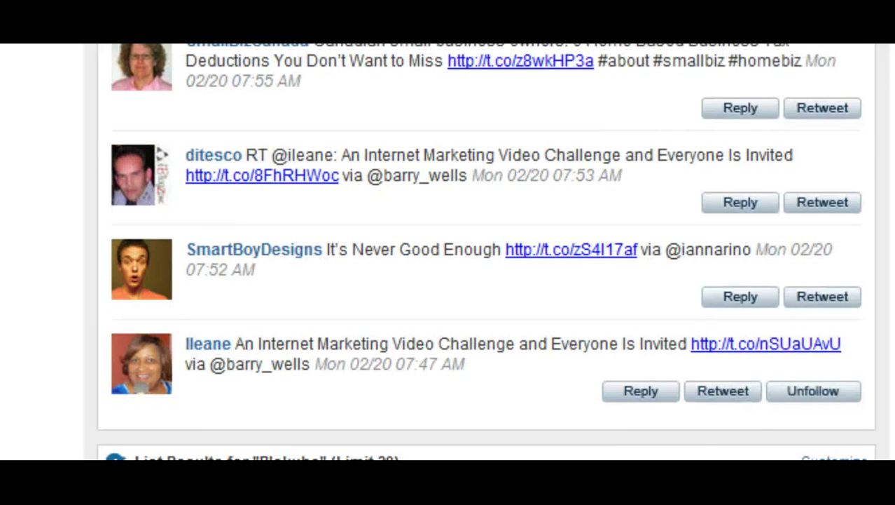
scroll(490, 252, down, 3)
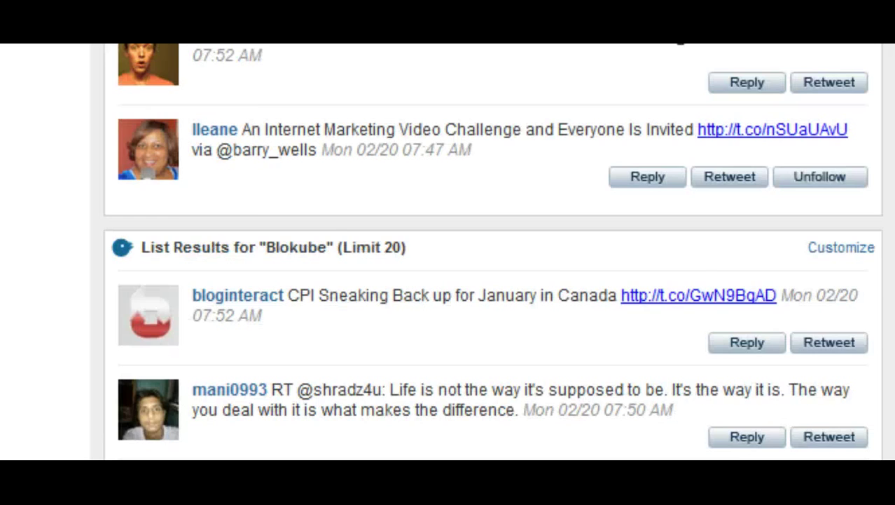
scroll(491, 252, down, 3)
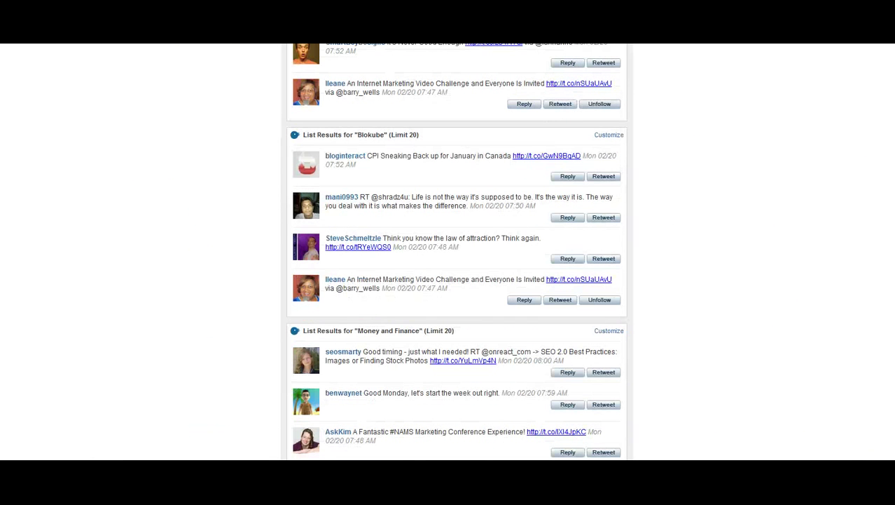
scroll(456, 252, down, 8)
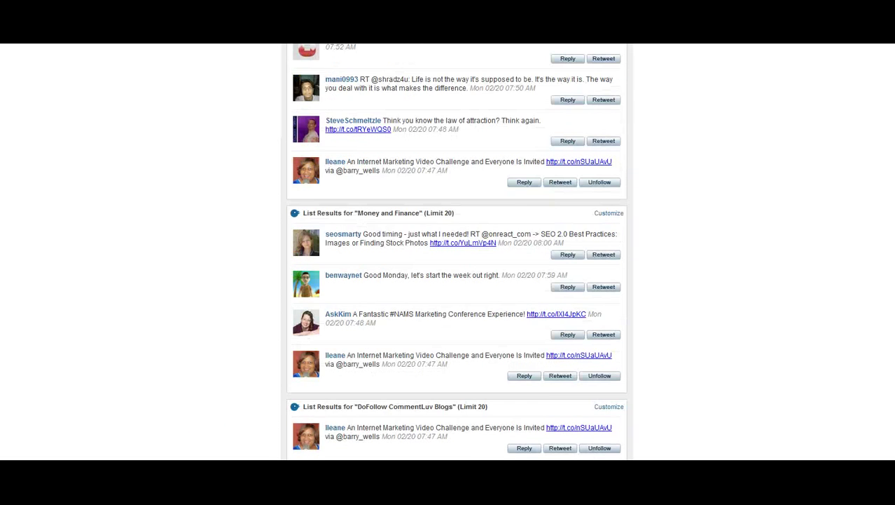
scroll(456, 253, down, 10)
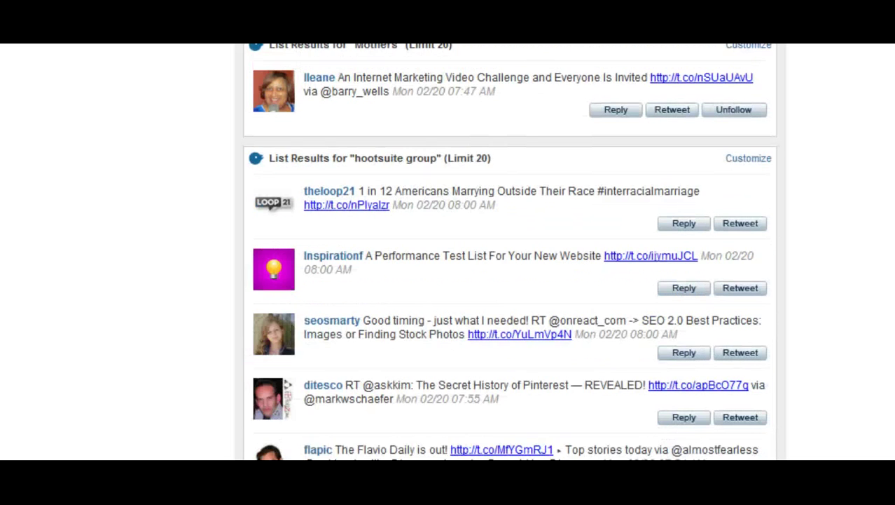
scroll(510, 252, down, 7)
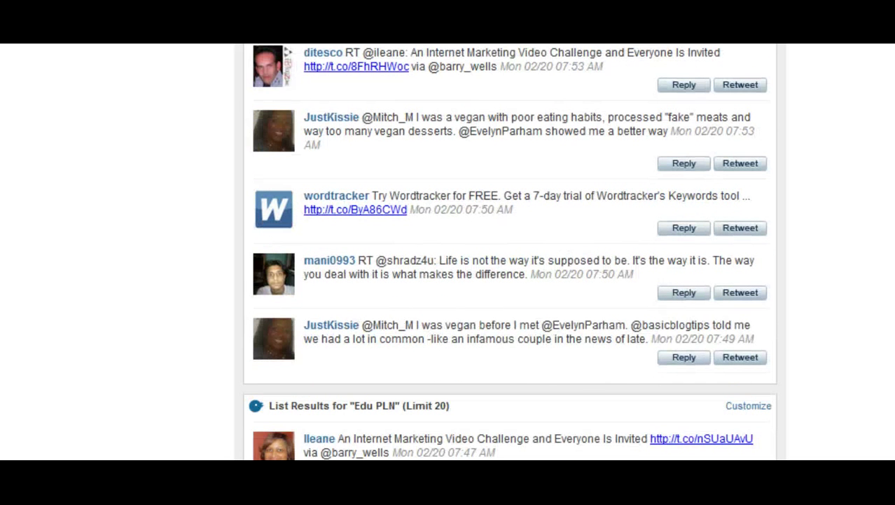
scroll(510, 253, down, 1)
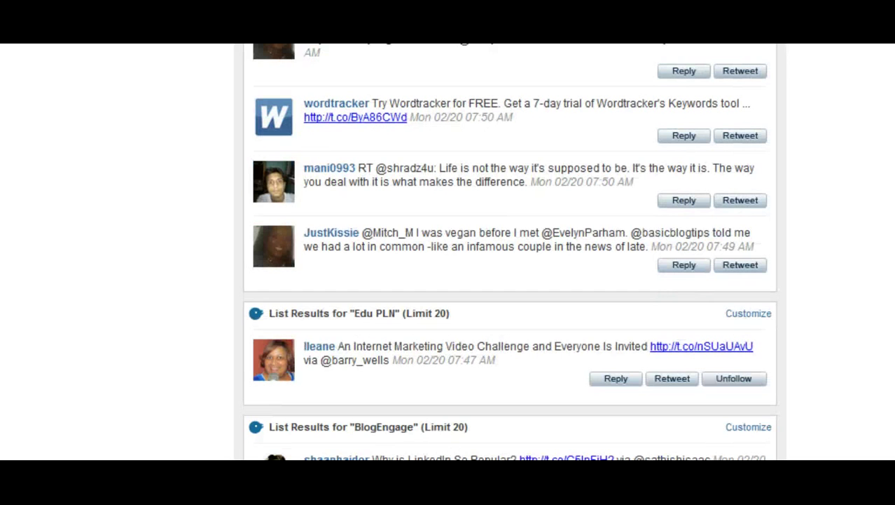
scroll(510, 252, down, 1)
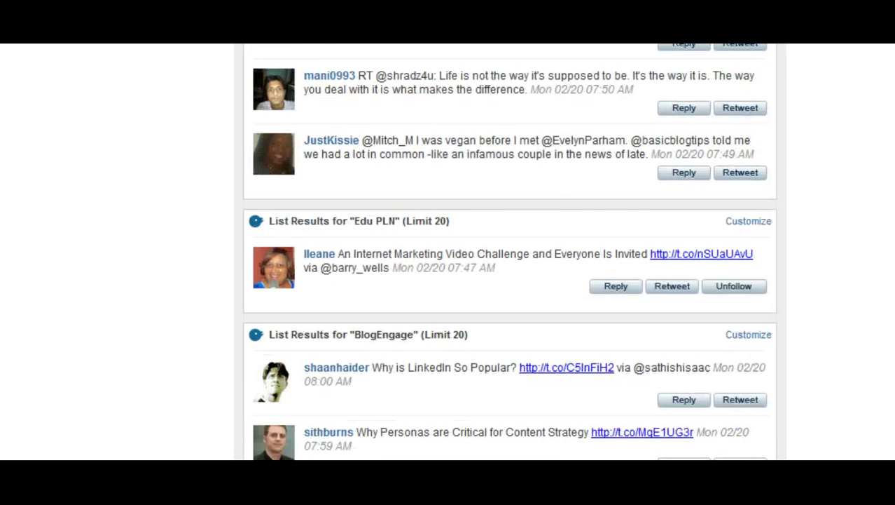
scroll(510, 253, down, 5)
scroll(510, 252, down, 11)
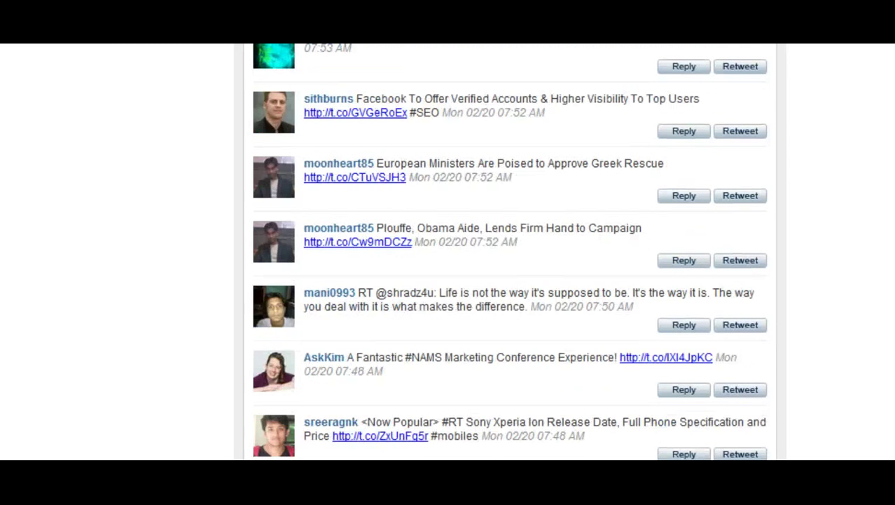
Step: Examine the recent comments on the YouTube videos further down the digest
scroll(510, 252, down, 12)
scroll(511, 252, down, 12)
scroll(510, 252, down, 10)
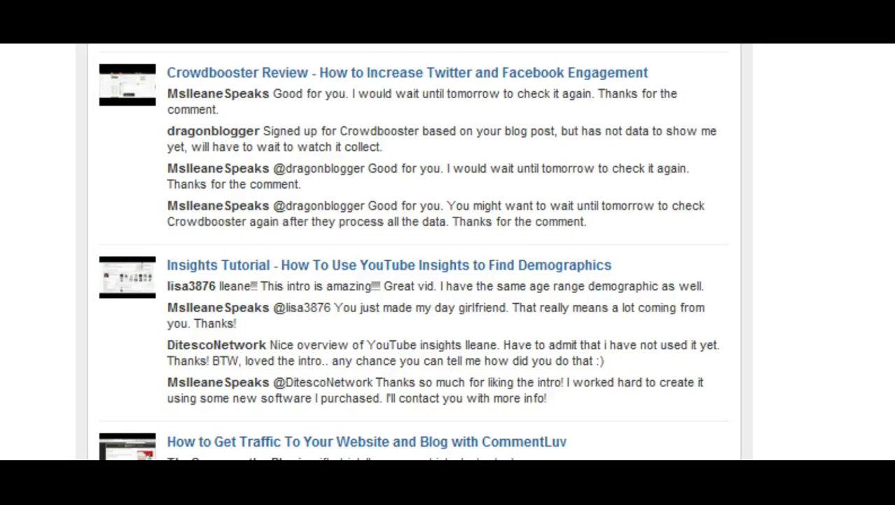
Step: Read the digest's remaining YouTube comments, from the Crowdbooster Review video down past the JustRetweet video
scroll(413, 252, down, 3)
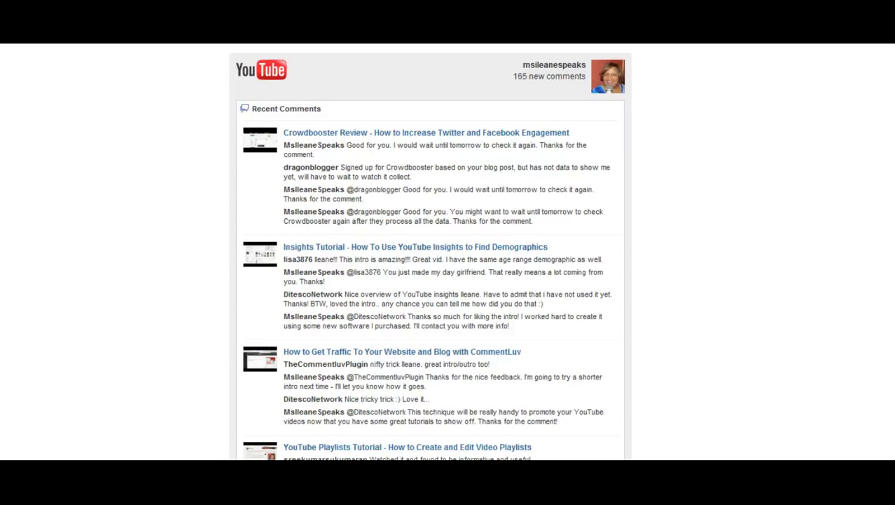
scroll(430, 252, down, 10)
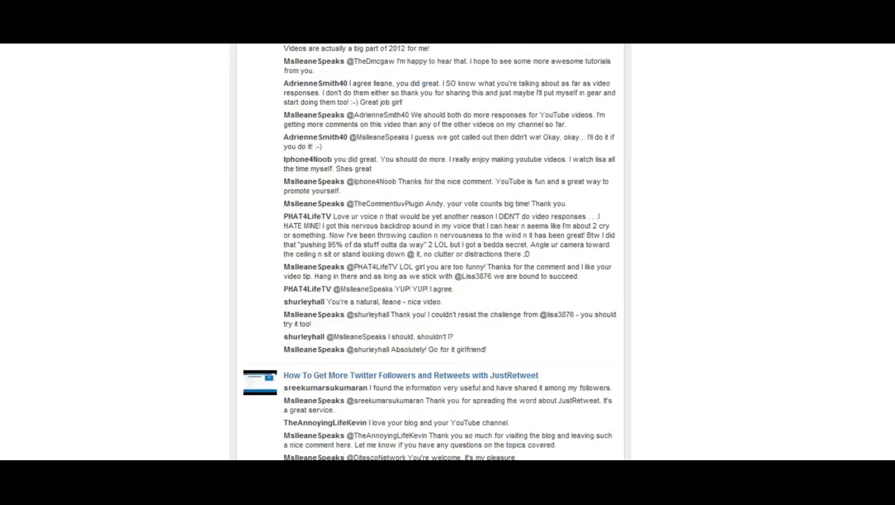
scroll(430, 252, down, 3)
scroll(430, 252, down, 10)
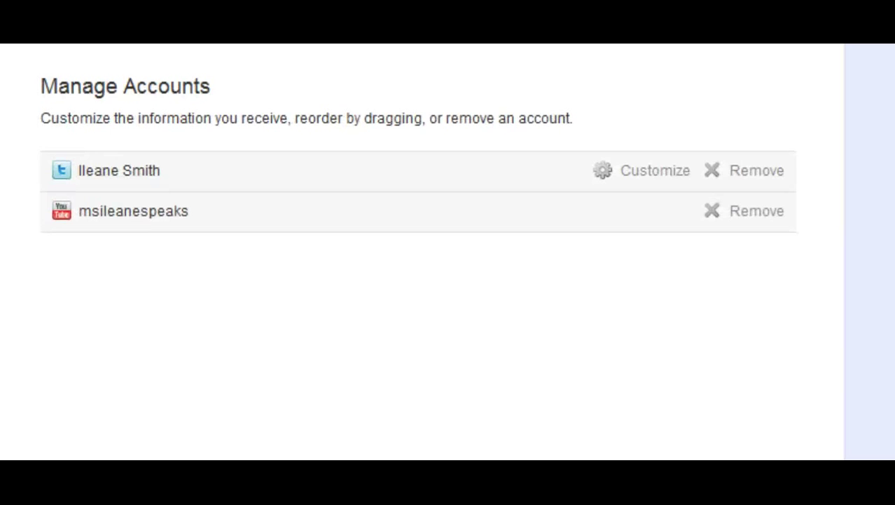
Step: Open the customization options for the managed Twitter account and review its update sections, search terms, personal lists and list subscriptions
click(635, 169)
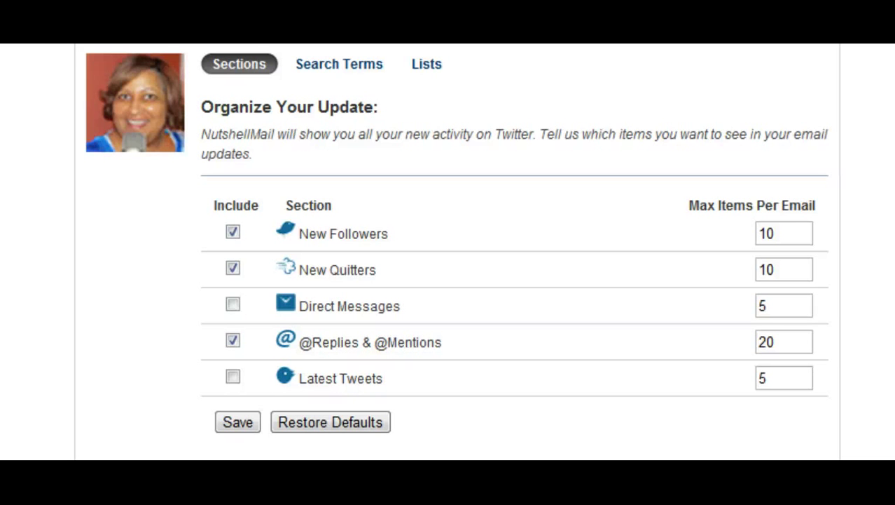
click(324, 63)
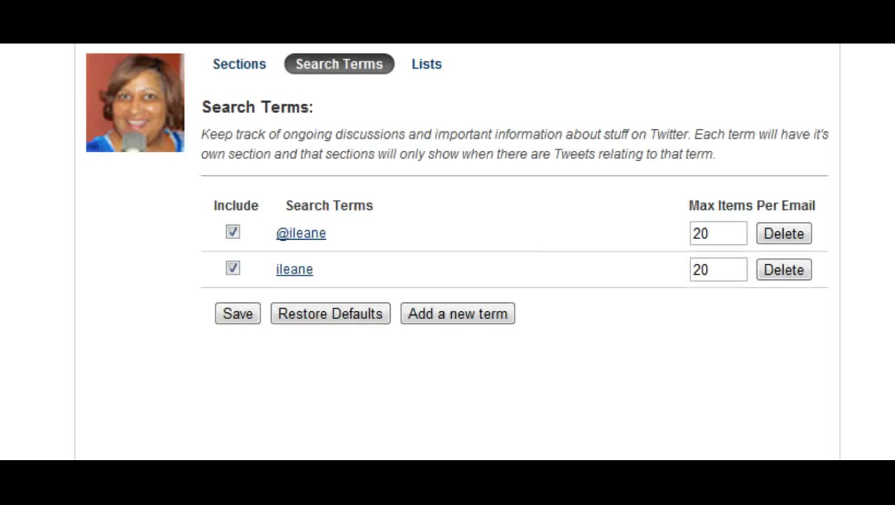
click(426, 63)
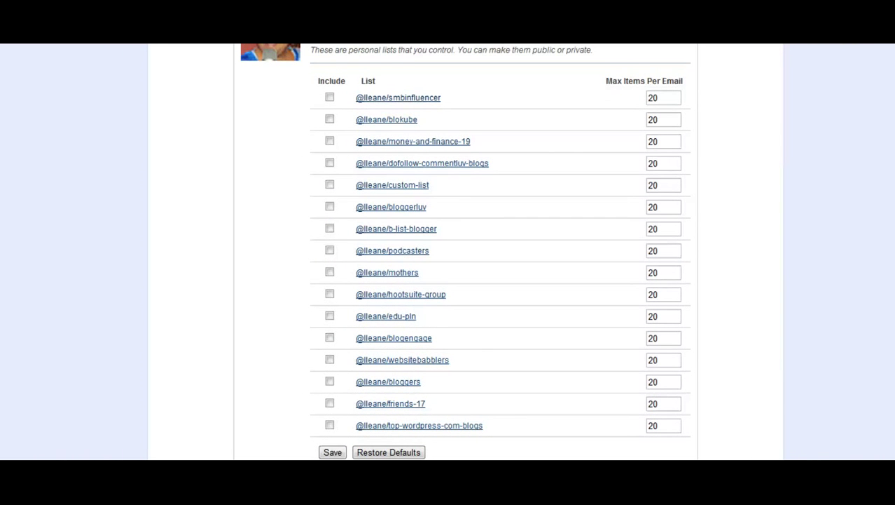
scroll(449, 252, down, 4)
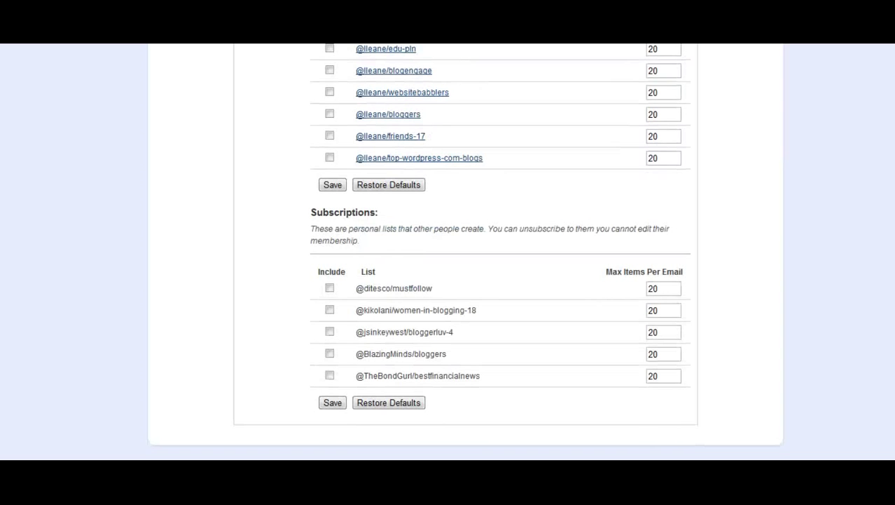
scroll(449, 253, up, 7)
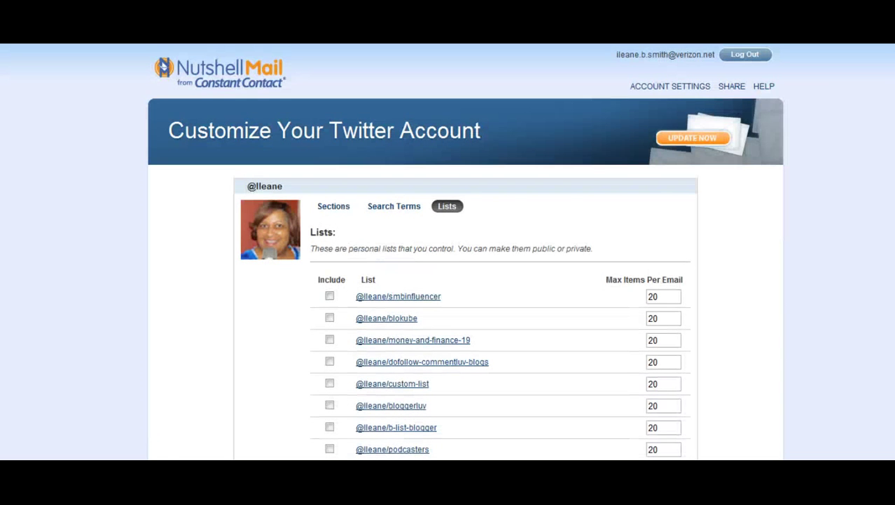
Step: Return to the NutshellMail account settings and view the services available to add and the managed accounts
click(656, 86)
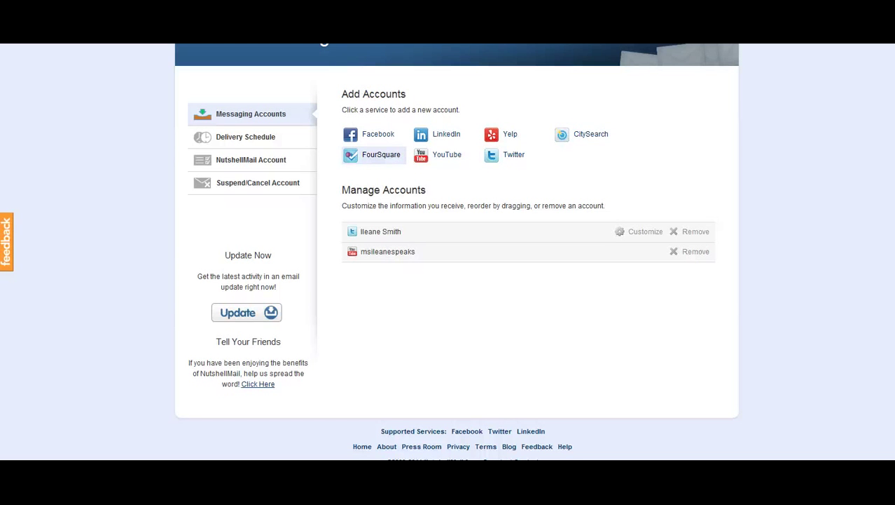
scroll(448, 253, up, 2)
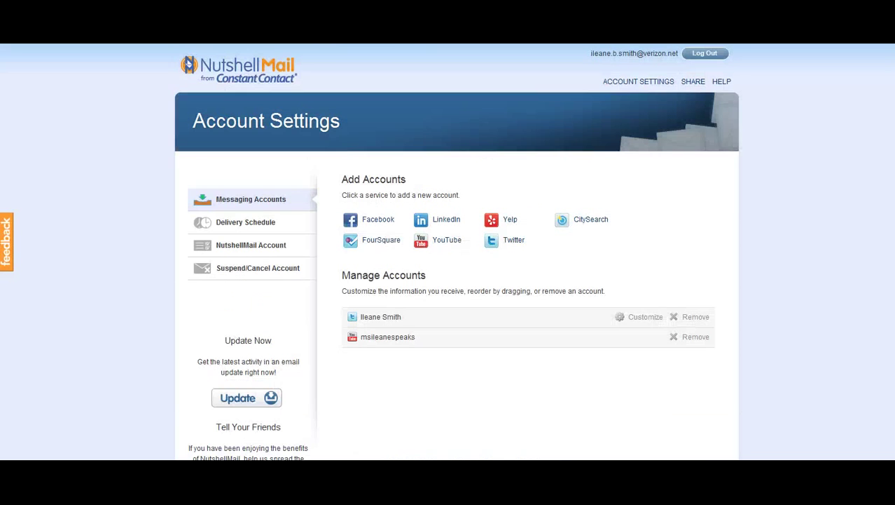